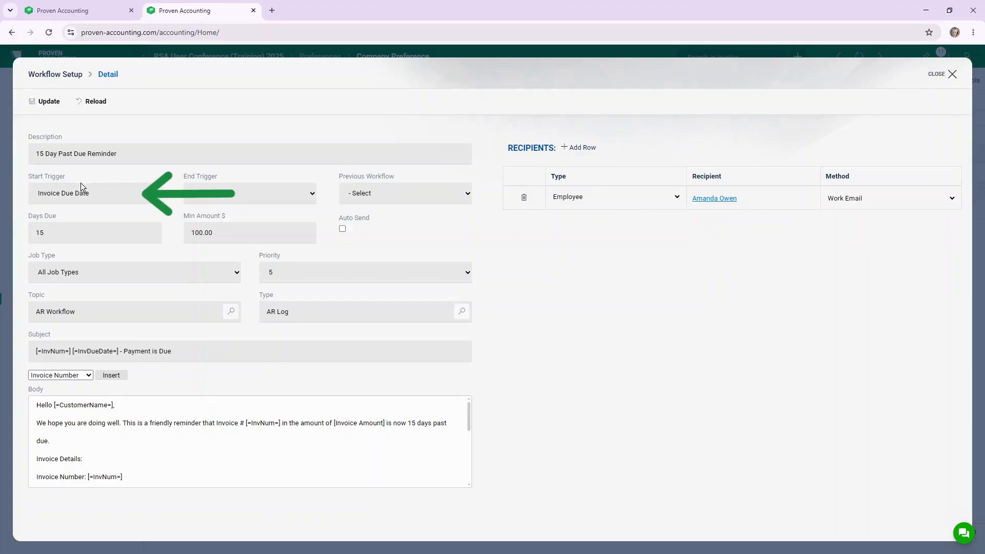
Set the previous workflow of the 15 Day Past Due Reminder to "7 days before the due date"
click(95, 188)
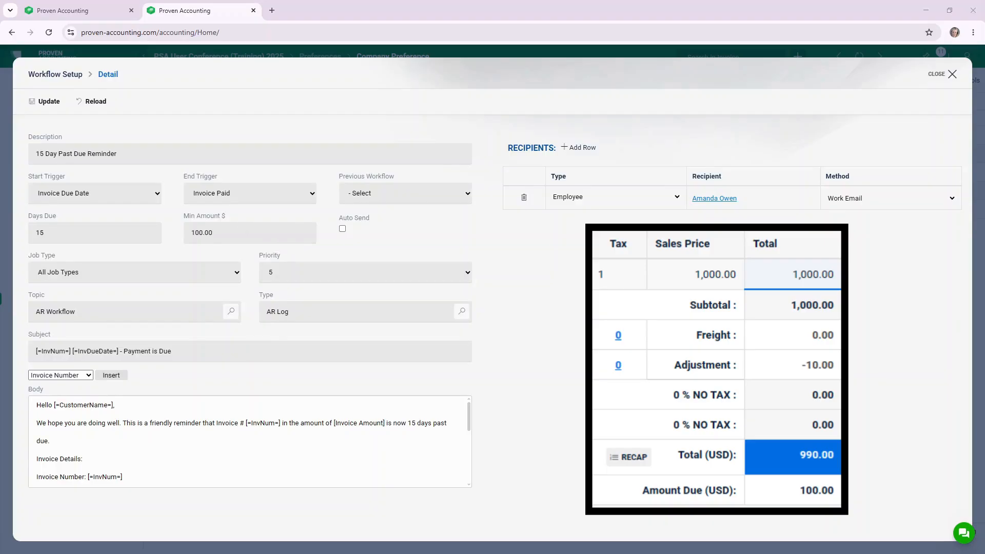
click(317, 271)
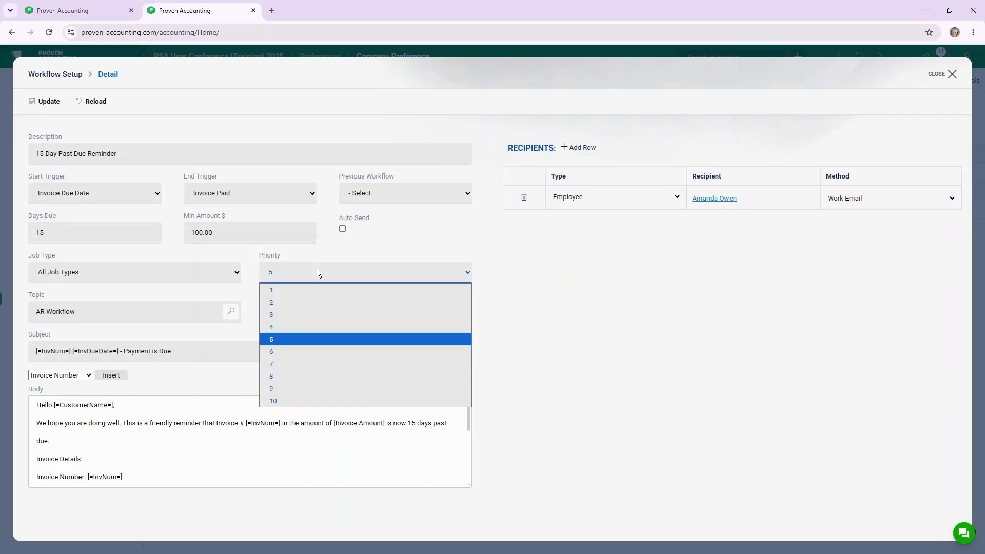
click(434, 238)
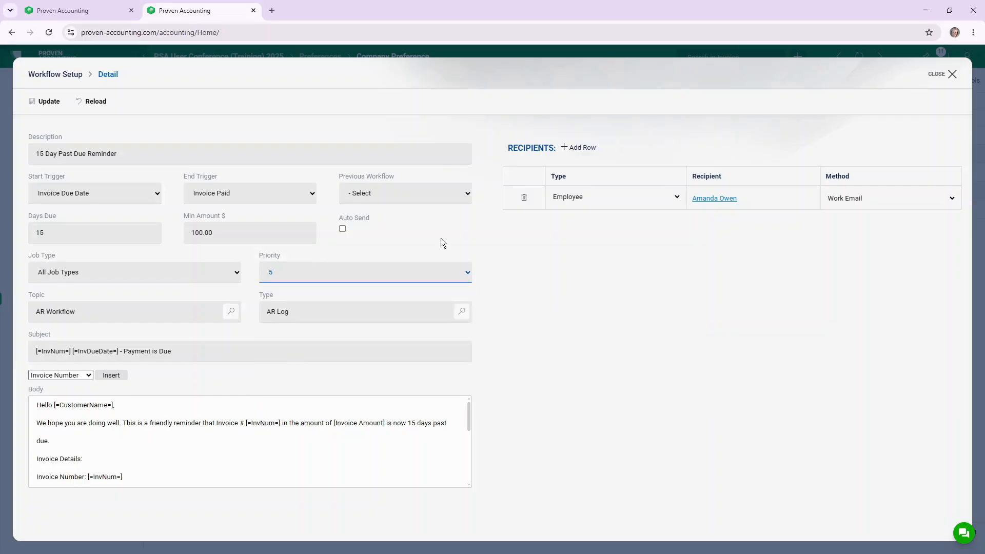
click(399, 194)
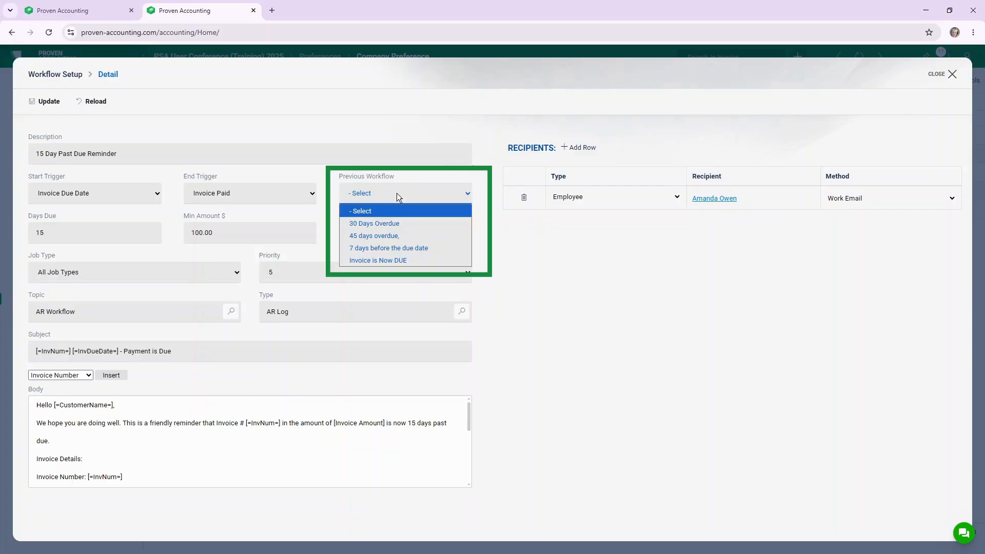
click(372, 248)
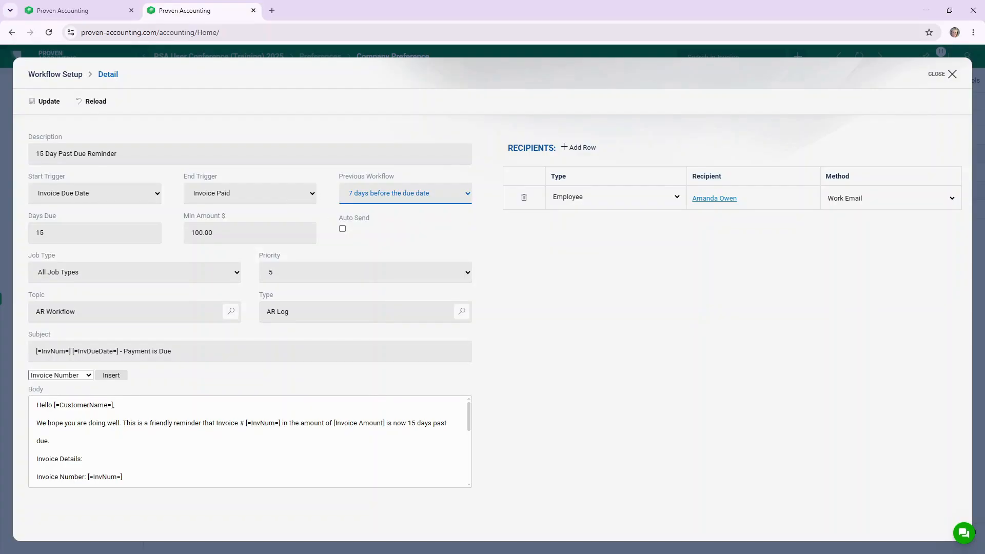
click(82, 375)
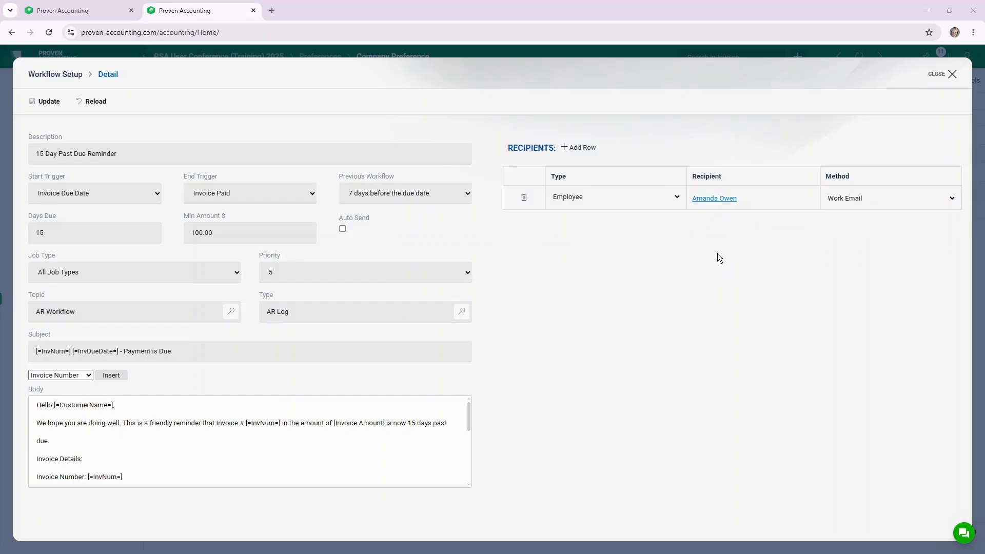
Add another Employee recipient to the reminder, pick a person from the employee list, and set the method to Work Email
click(583, 150)
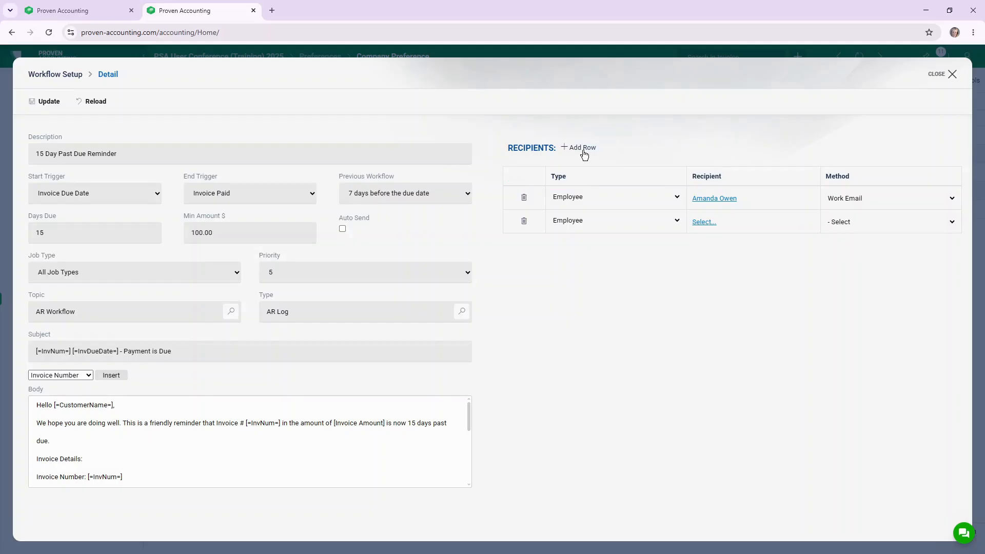
click(603, 224)
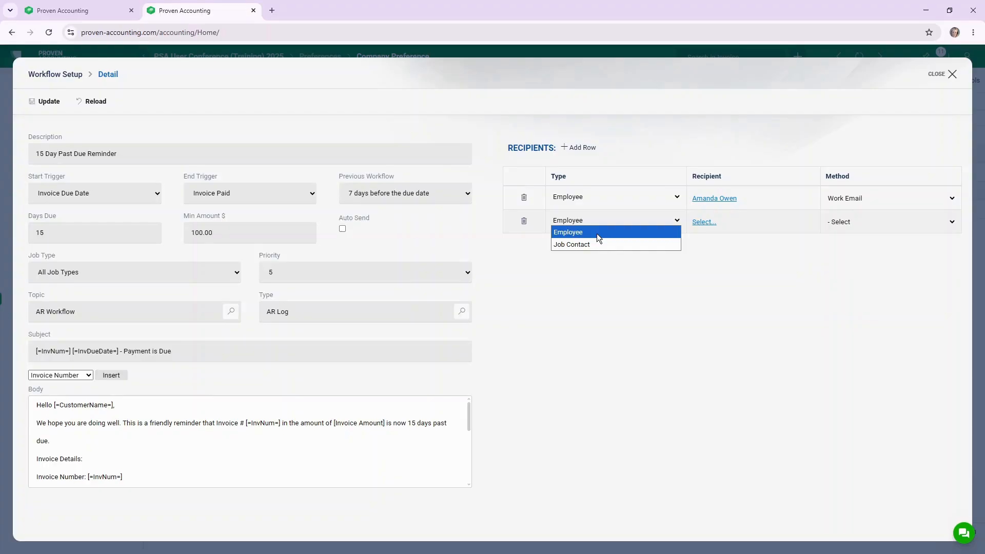
click(597, 235)
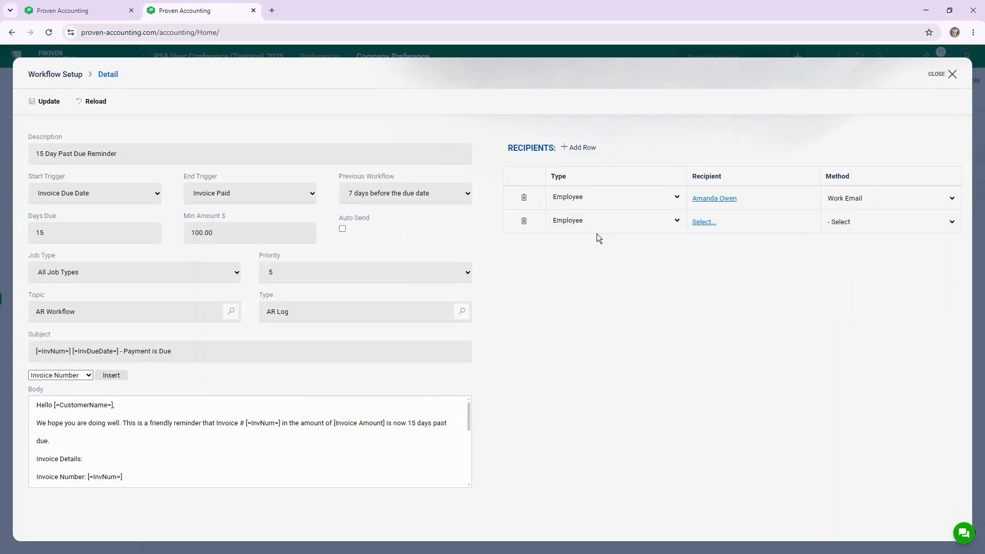
click(712, 223)
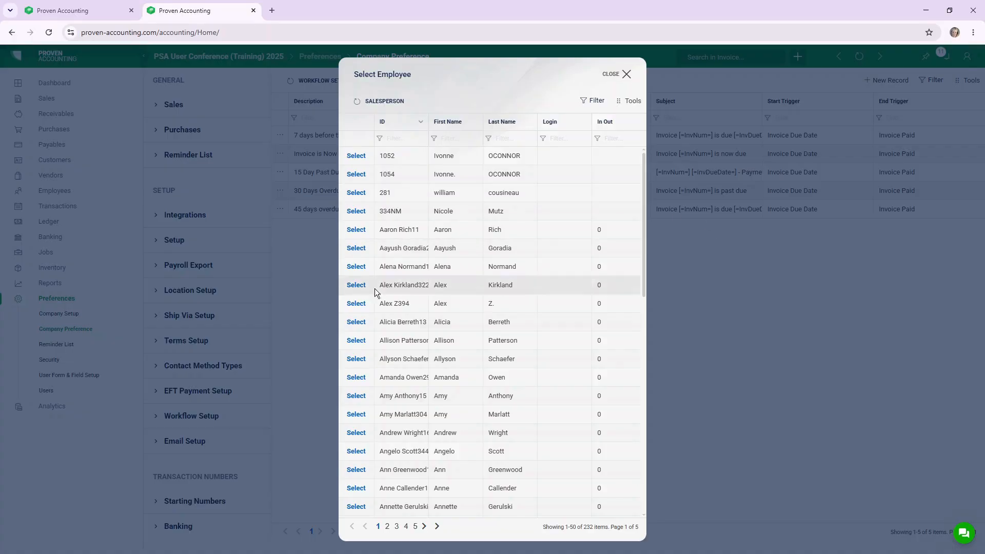
click(355, 304)
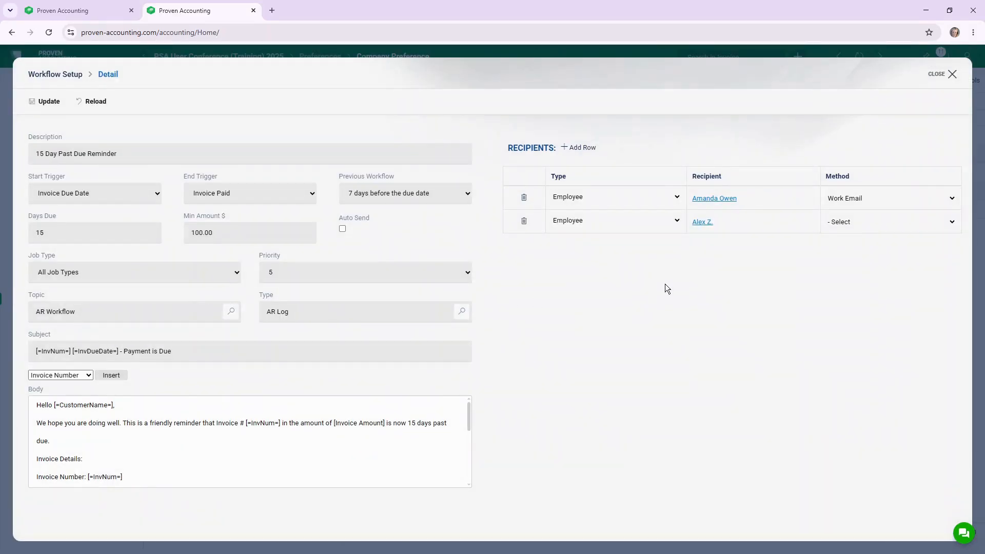
click(884, 224)
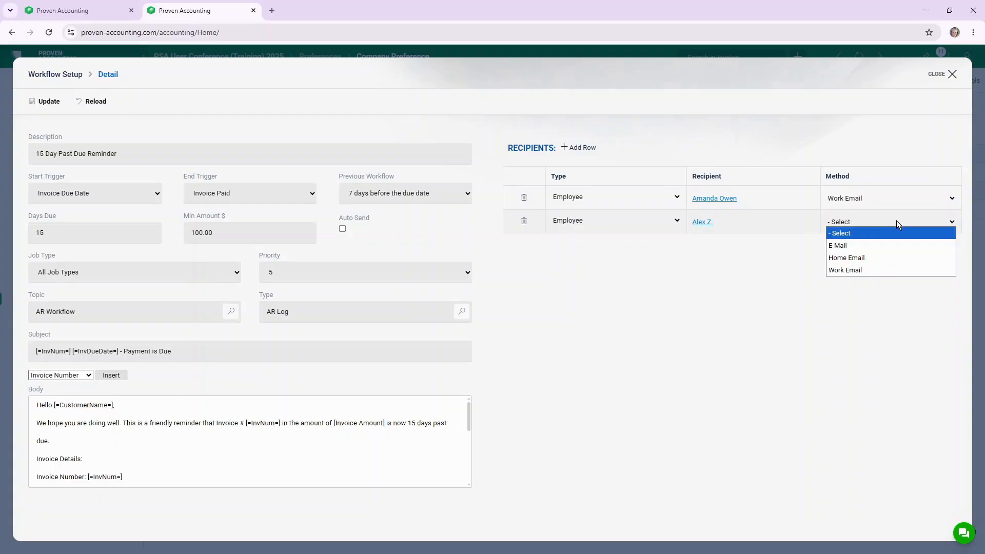
key(alt+Tab)
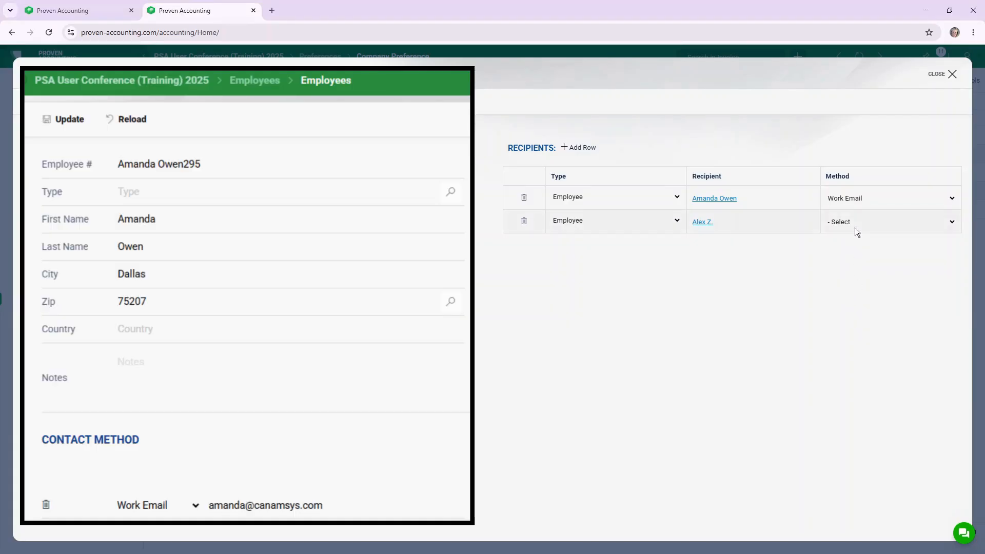
click(879, 222)
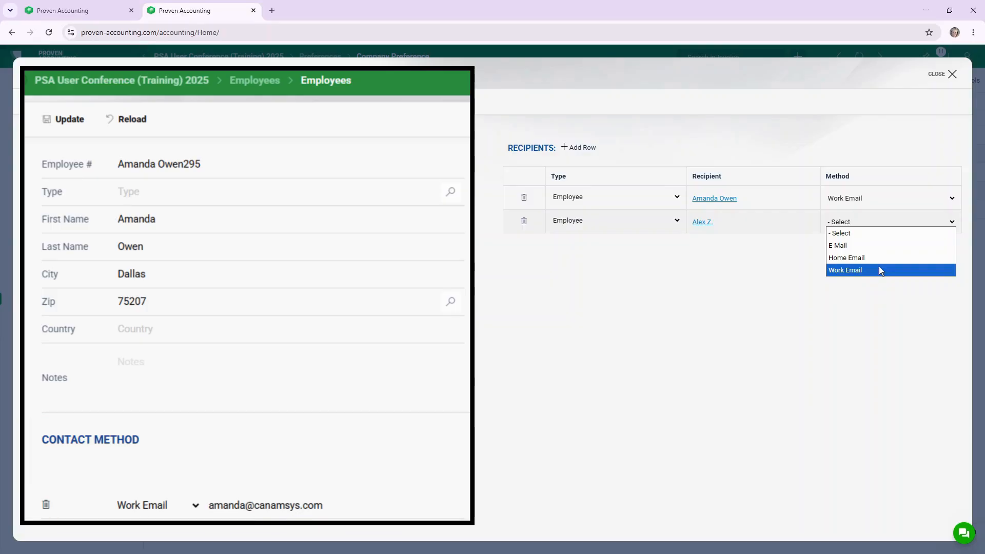
click(880, 271)
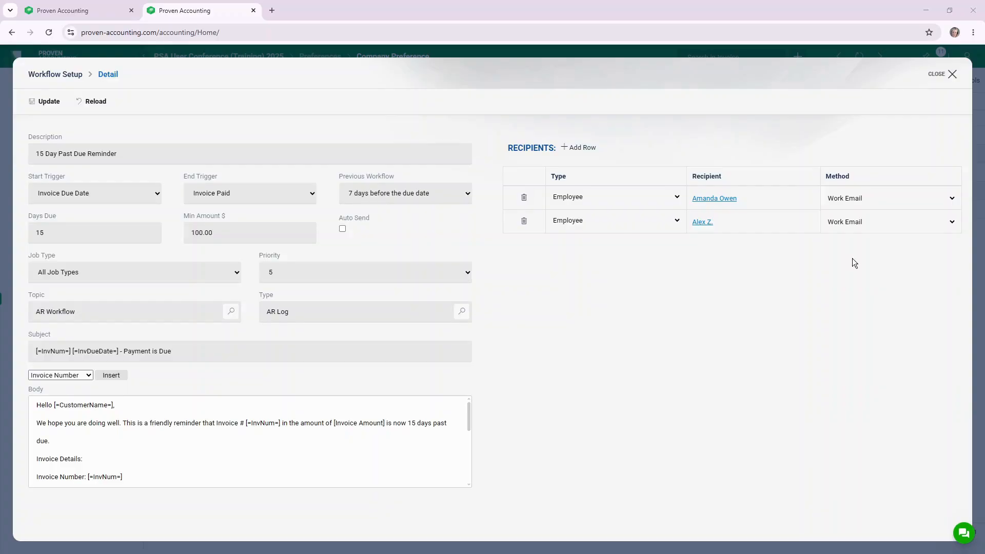
Add a recipient row of type Job Contact, set its recipient to Invoice Customer, and open its method choices
click(575, 148)
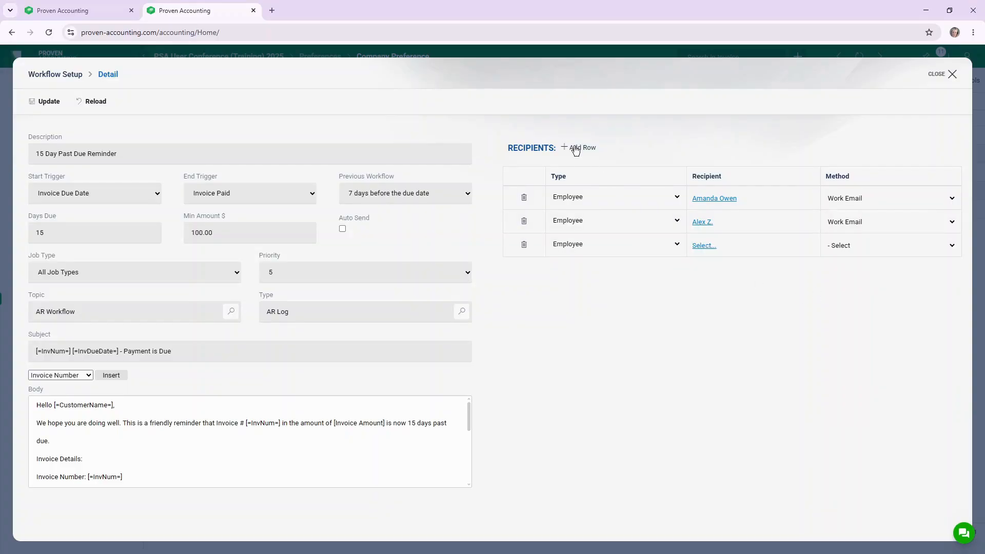
click(604, 245)
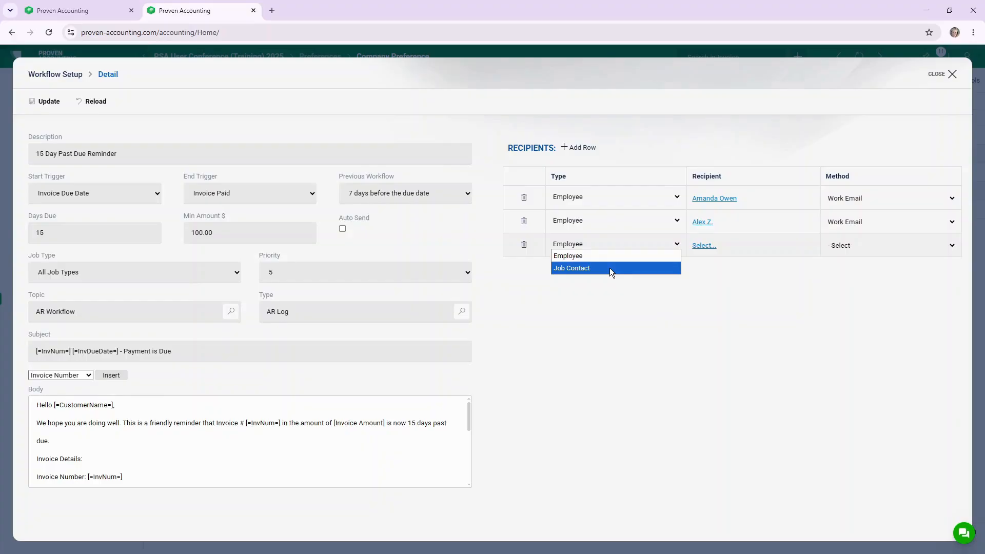
click(610, 267)
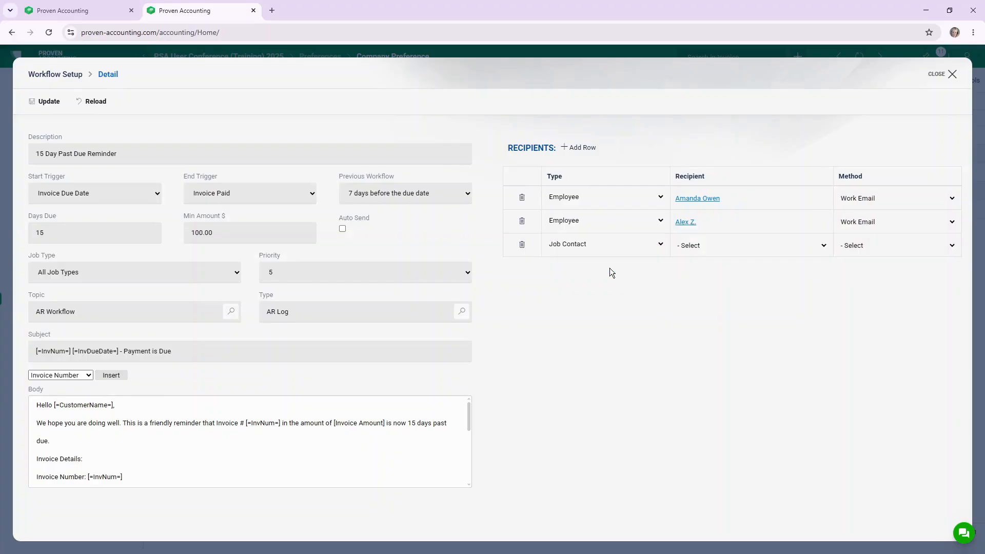
click(747, 247)
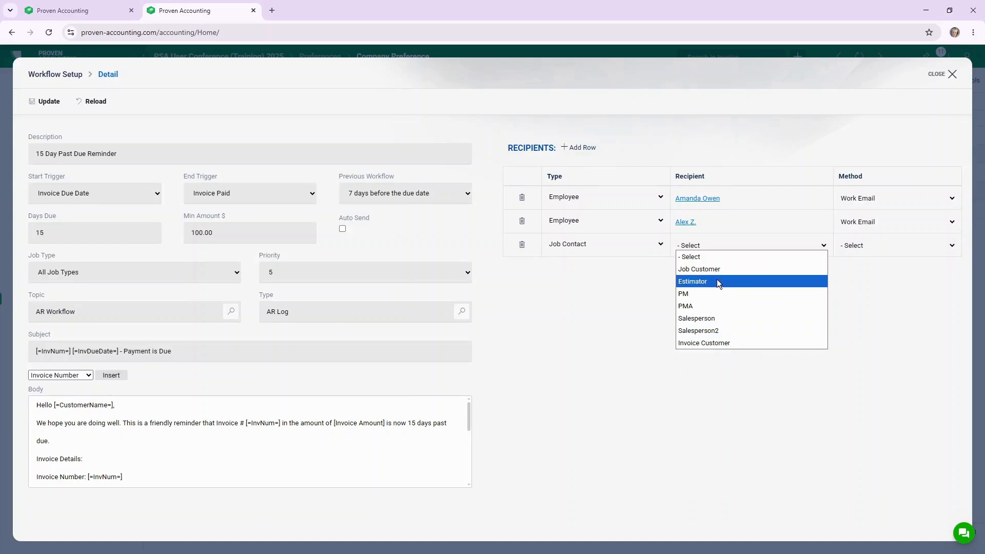
click(740, 343)
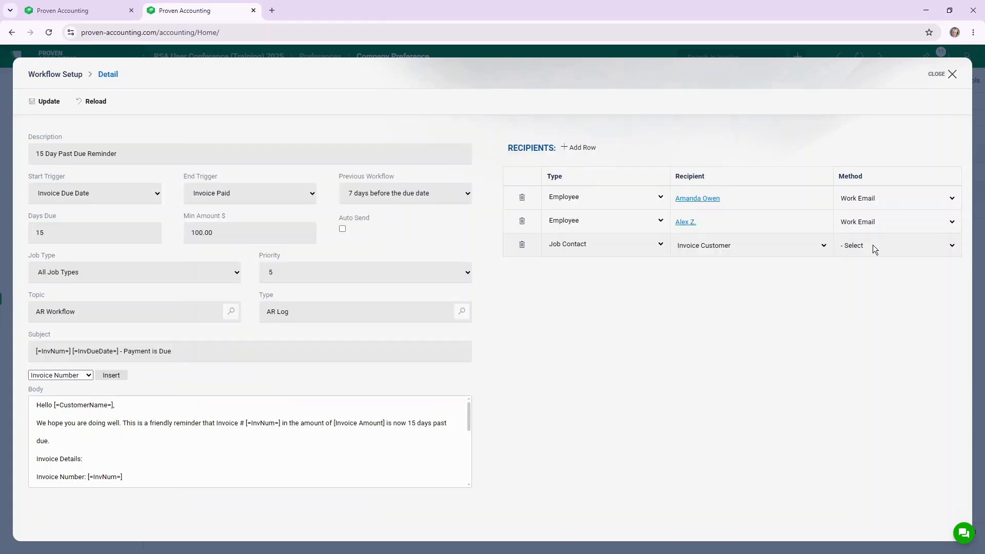
click(874, 249)
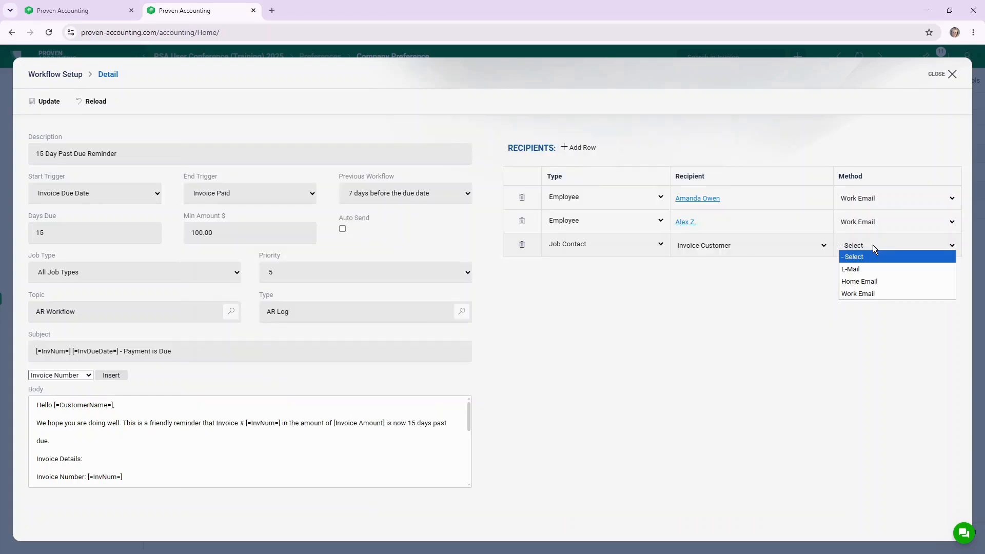
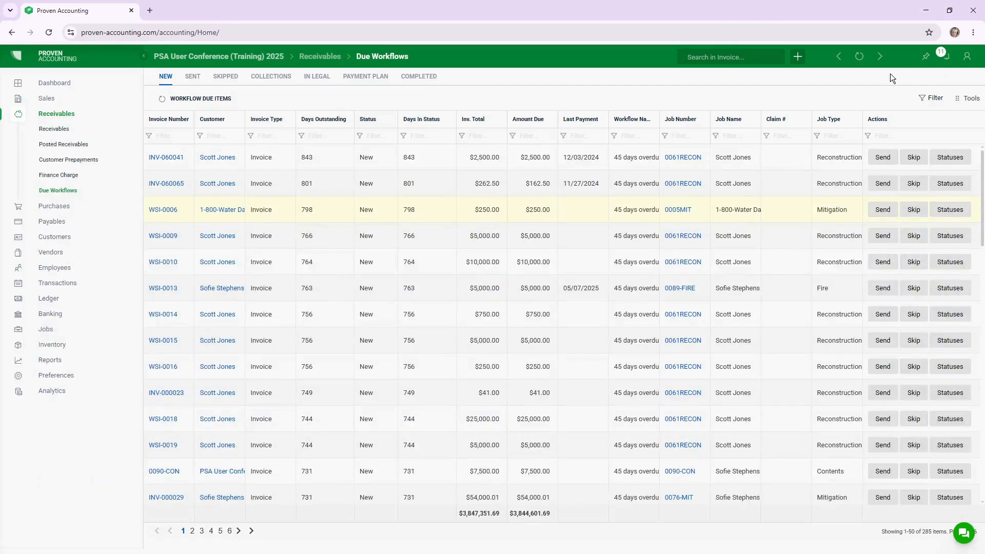
Examine the customer record for WSI-0009, the details of job 0005MIT and the status options for INV-060041 in the new due workflows
click(217, 237)
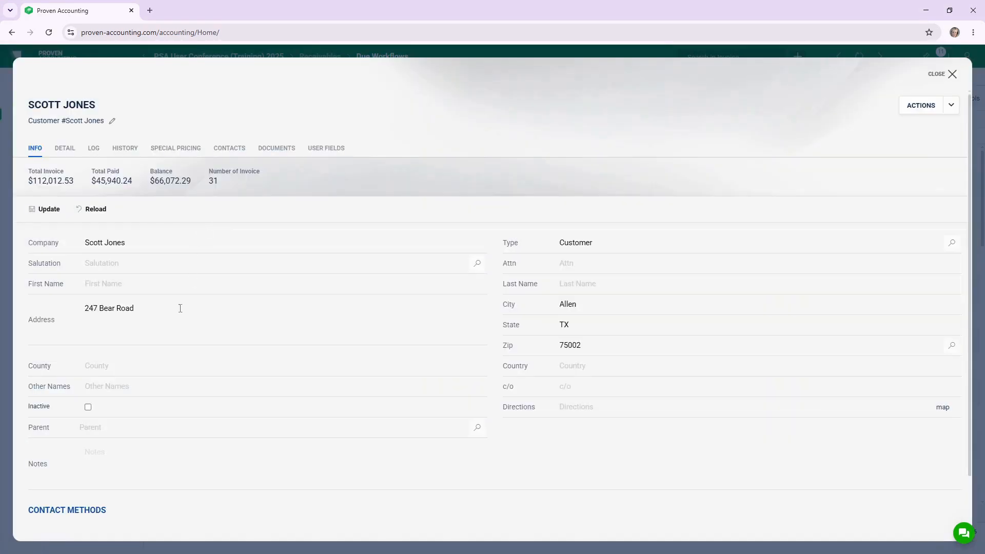
click(936, 75)
click(681, 211)
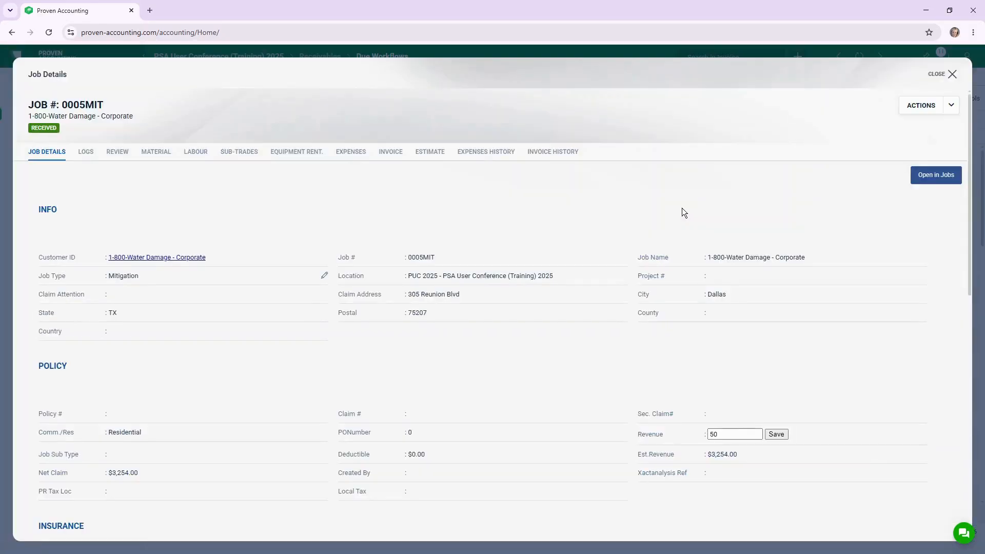
click(940, 75)
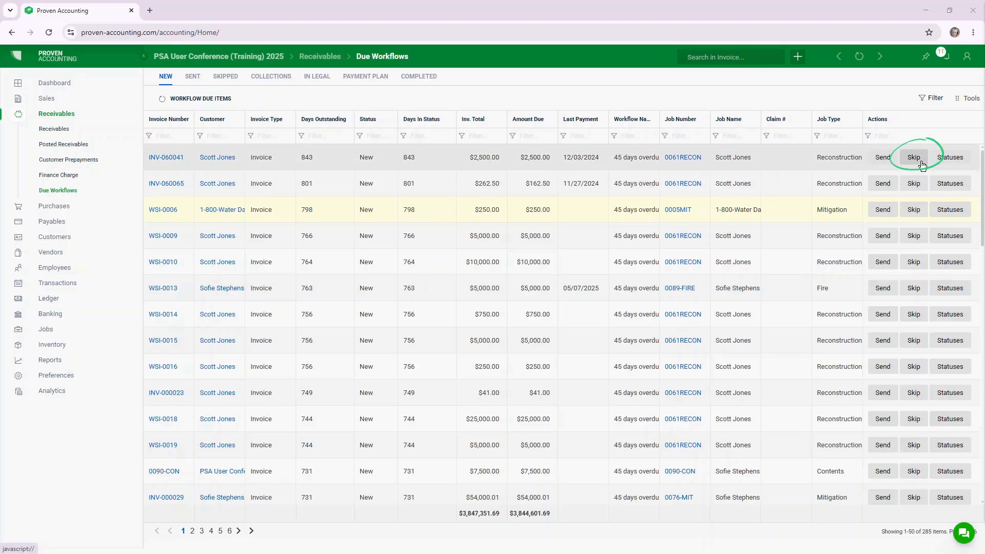
click(940, 160)
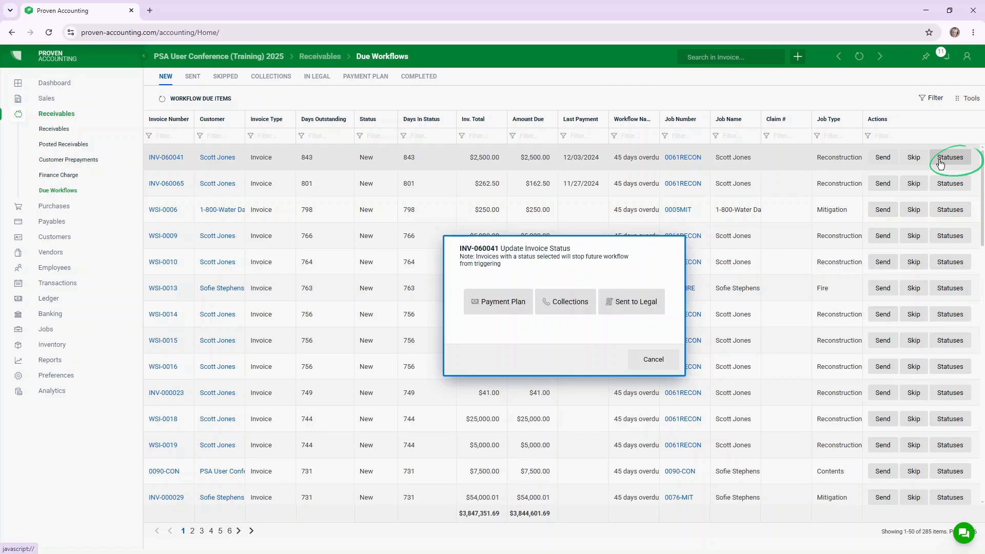
click(653, 359)
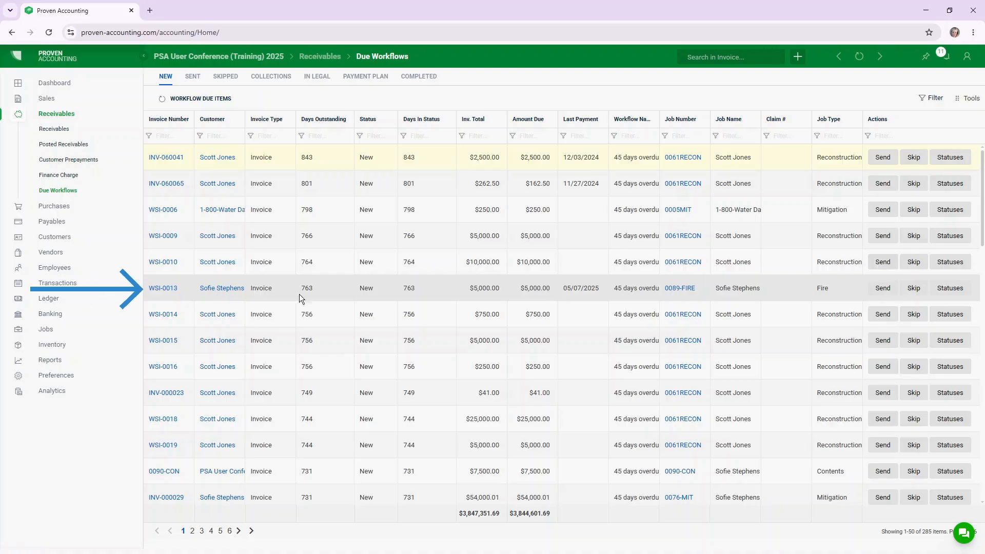
Send the due workflow for invoice WSI-0013, and review its workflow history and status options among the sent items
click(878, 293)
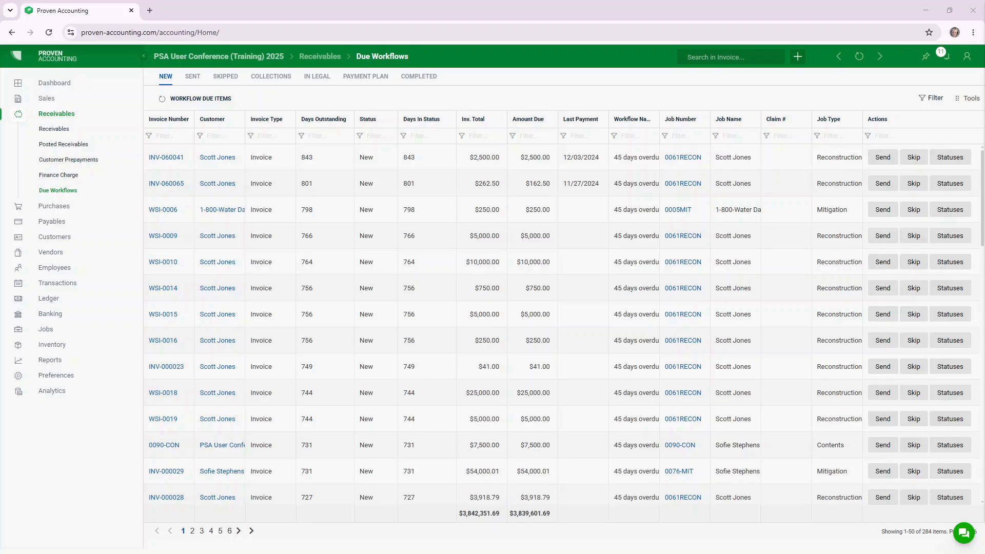
click(190, 82)
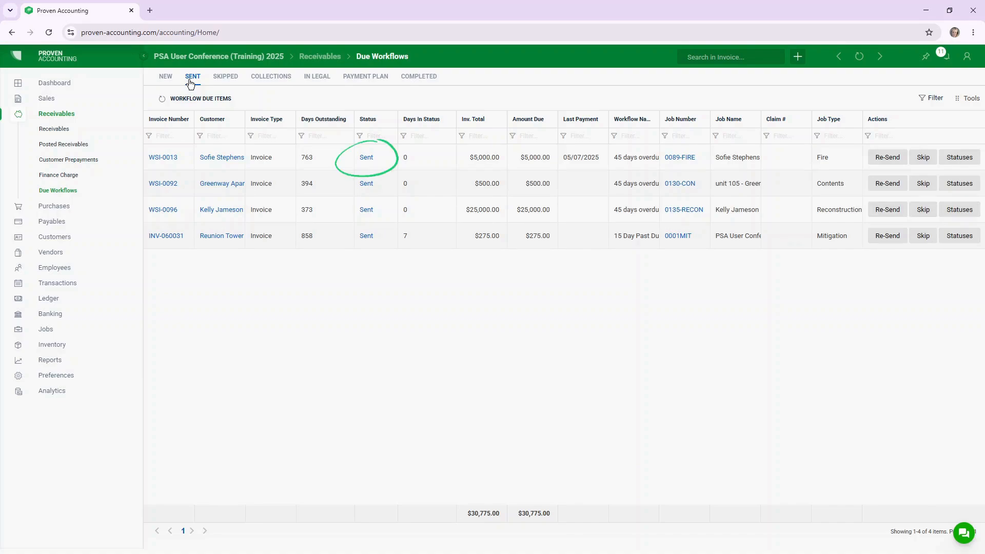
click(367, 158)
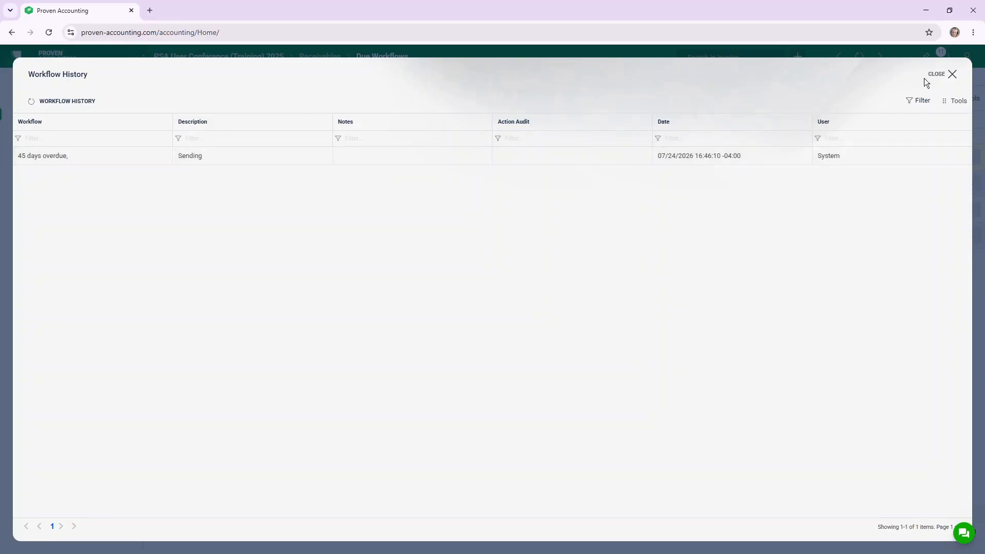
click(948, 73)
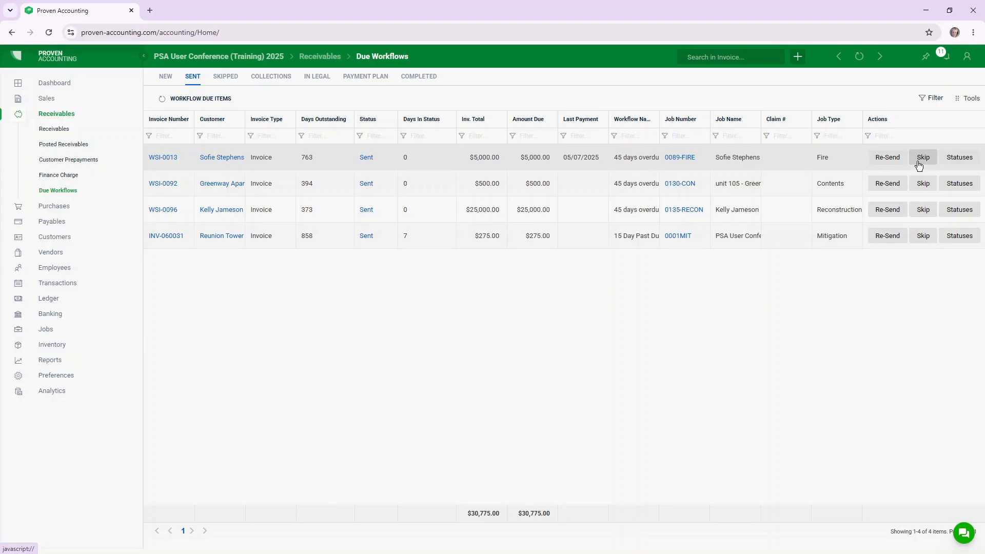
click(950, 160)
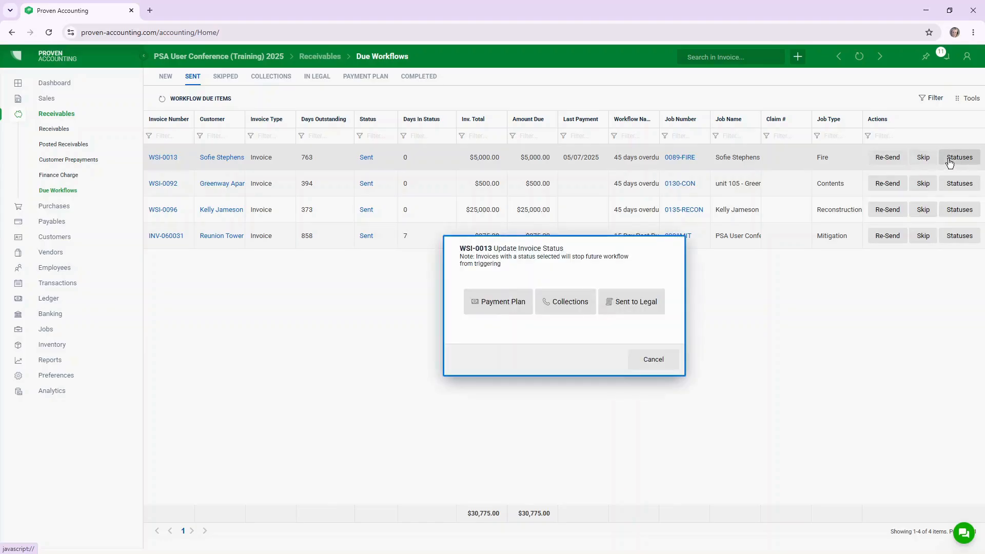
View the workflow history of skipped invoice INV-060031, and display the completed workflows
click(228, 78)
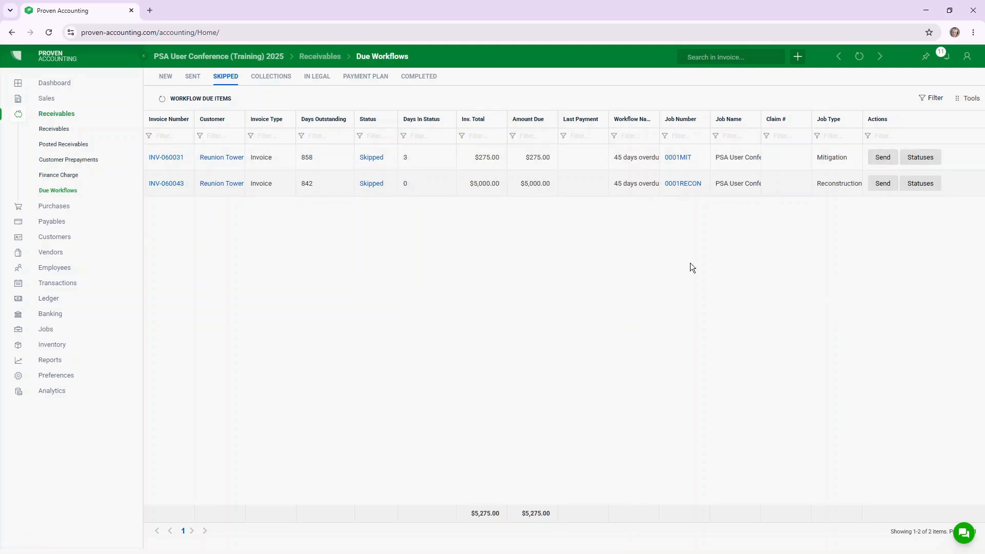
click(380, 163)
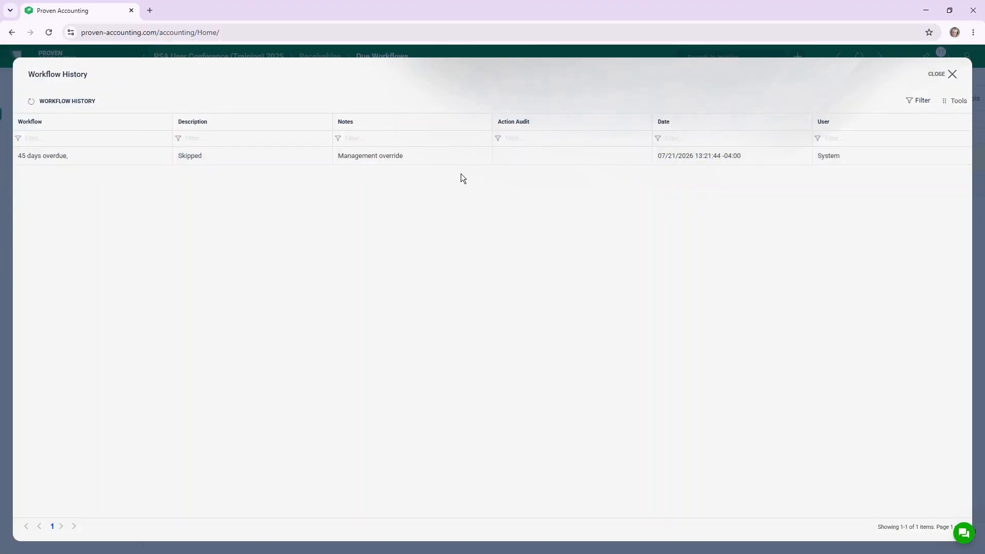
click(938, 75)
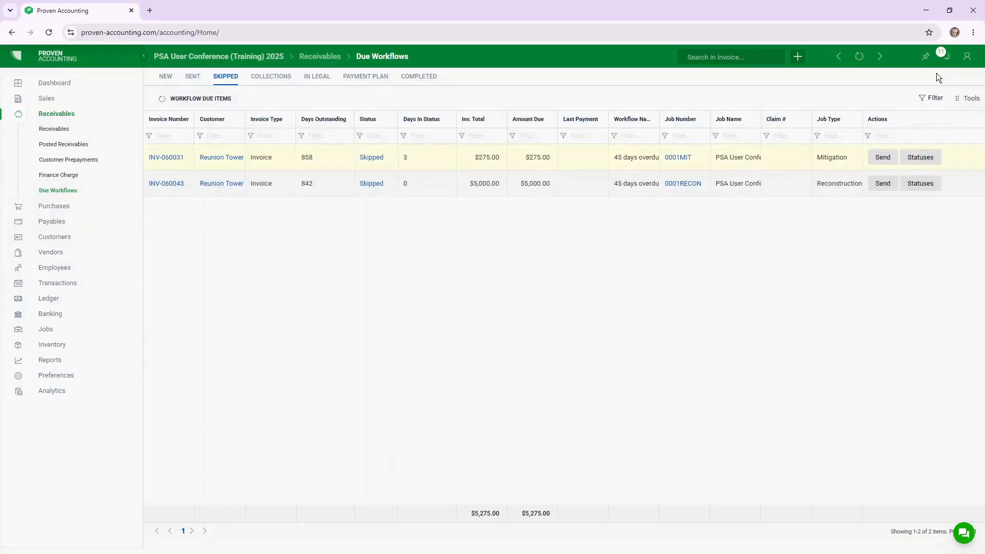
click(418, 77)
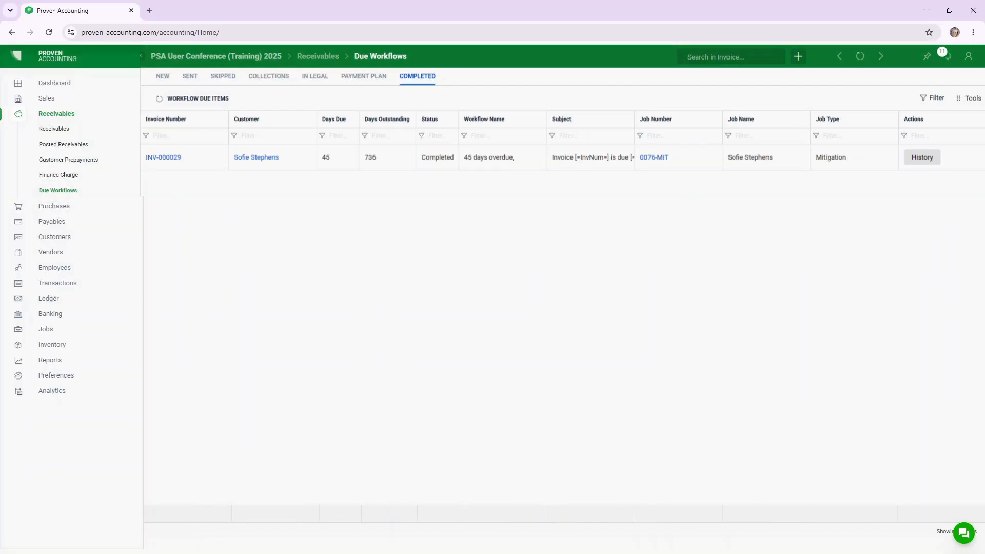